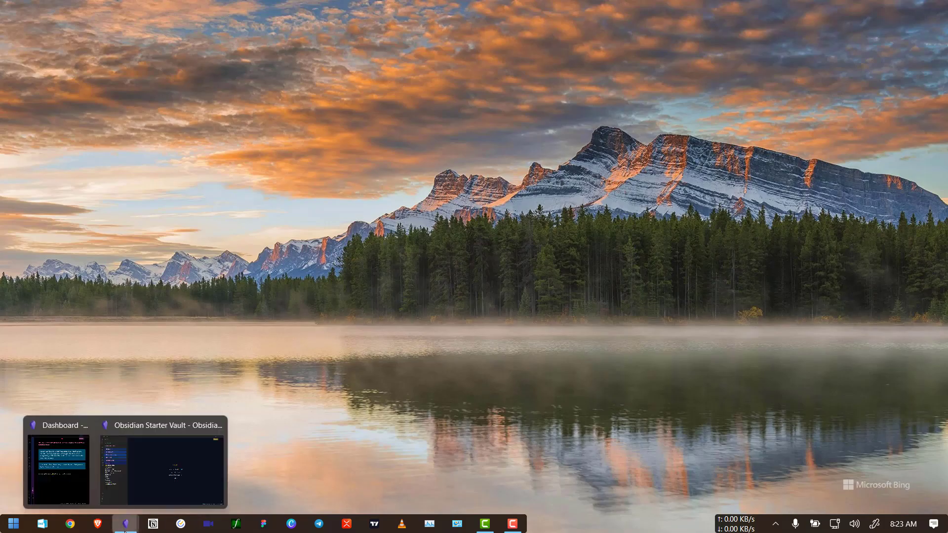
- Bring Obsidian forward and open Templates > Article to view its move-to-References command
click(132, 483)
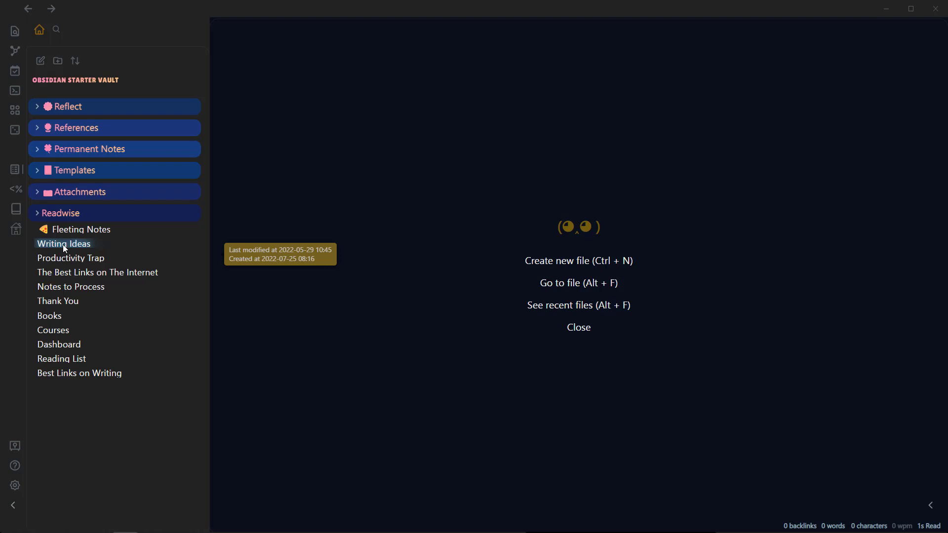
click(70, 172)
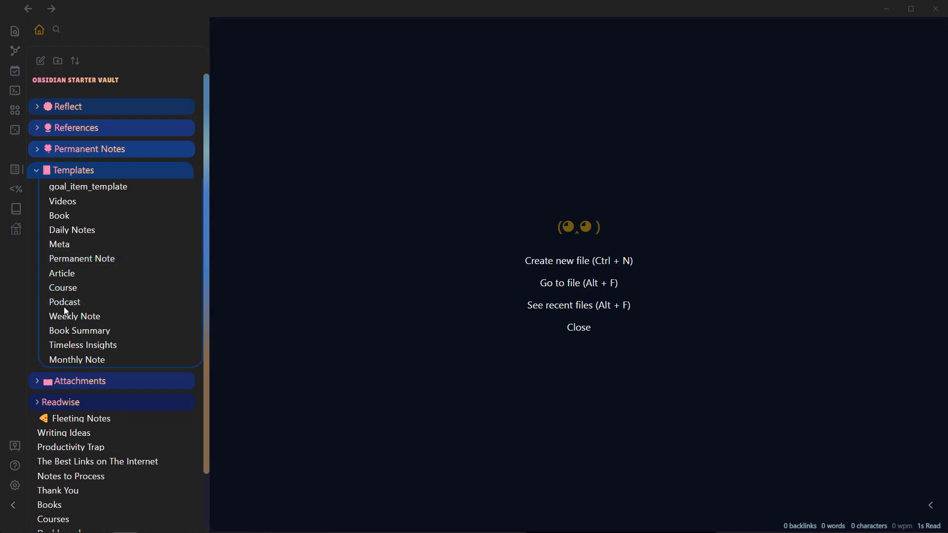
click(60, 273)
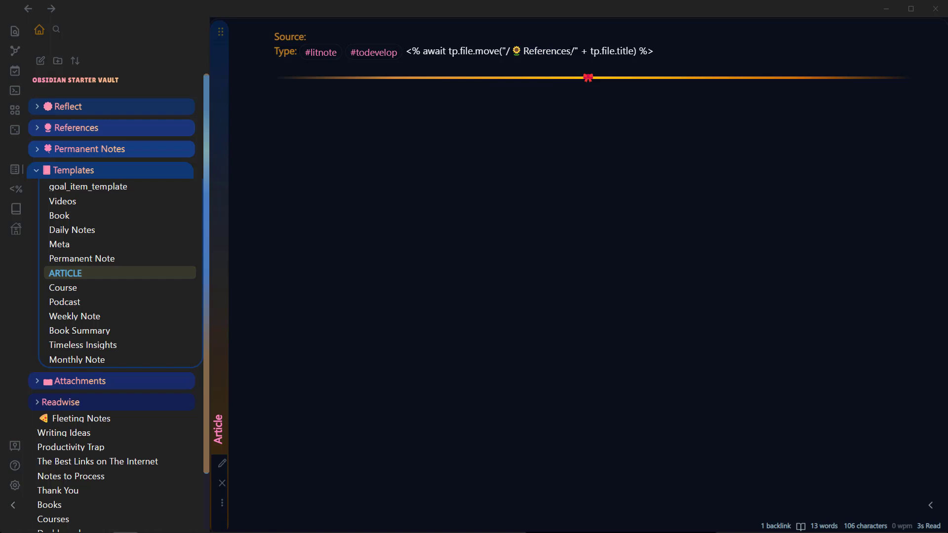
- Create a note titled 'This article' and insert the Article template into it
key(ctrl+n)
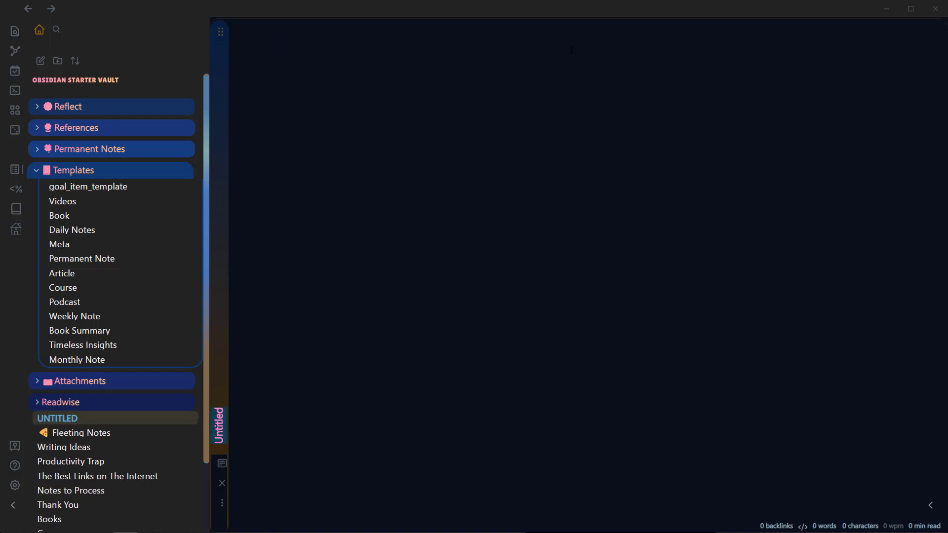
text(This article)
key(Return)
key(alt+e)
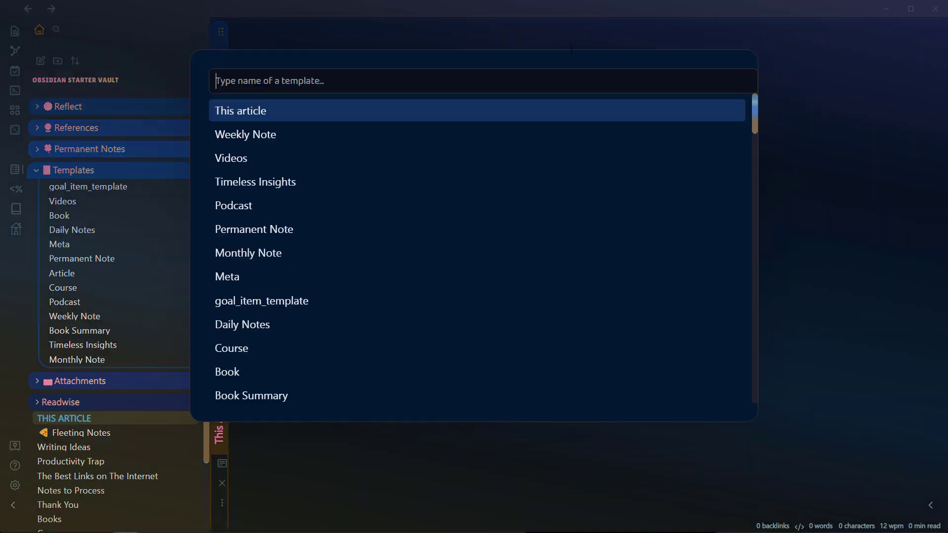
text(aeri)
key(BackSpace)
key(BackSpace)
key(BackSpace)
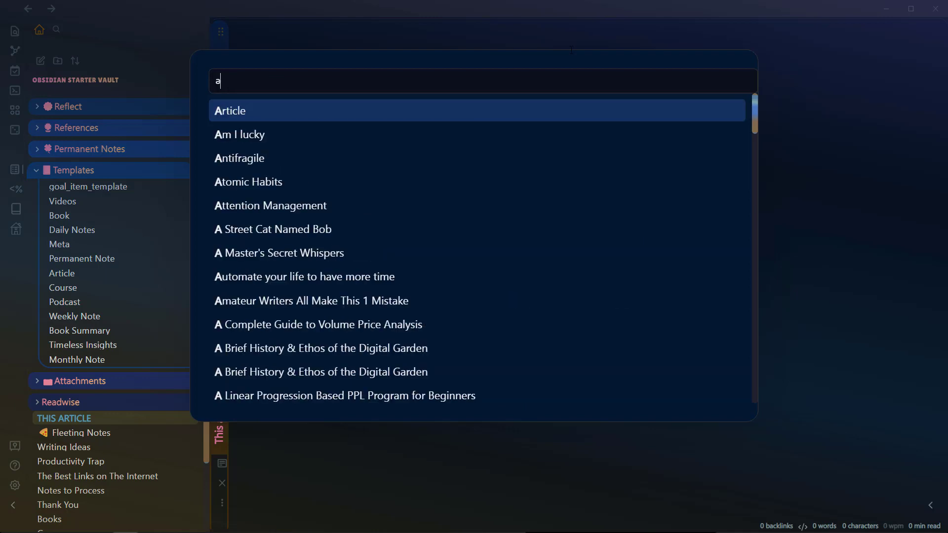
text(rticl)
key(Return)
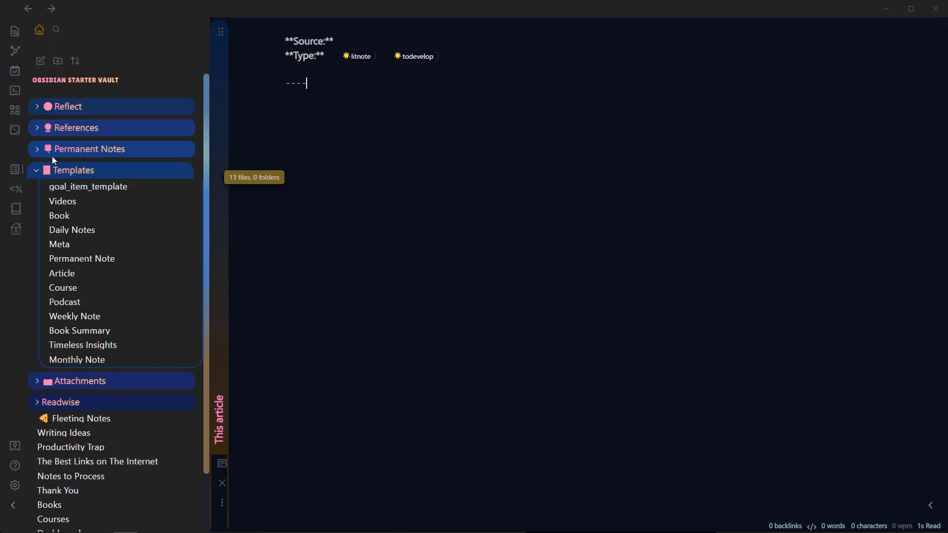
- Collapse Templates and expand References to confirm 'This article' was filed there
click(139, 173)
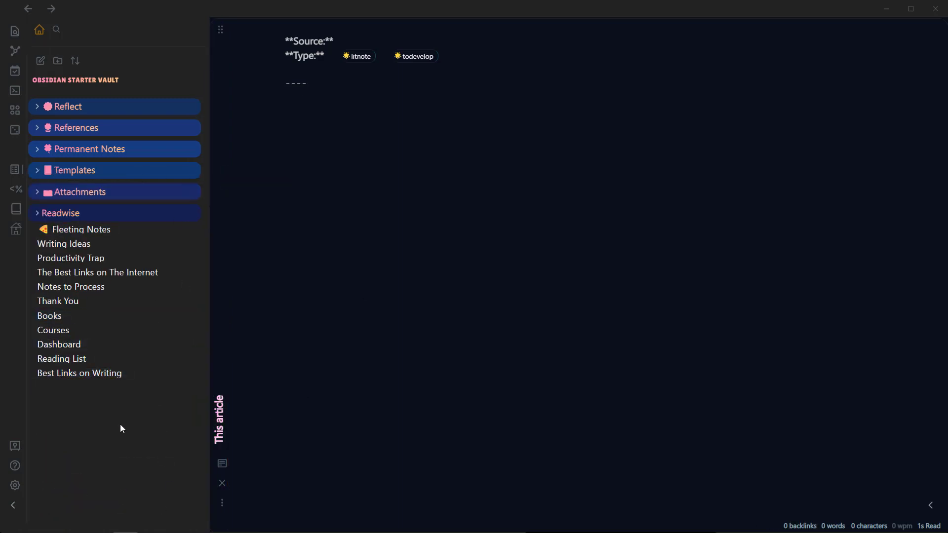
click(85, 126)
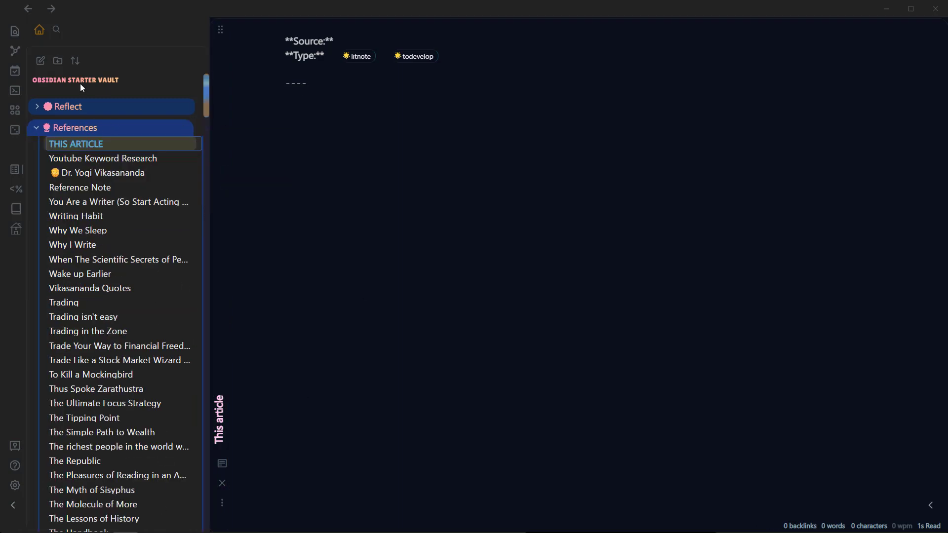
mouse_move(111, 128)
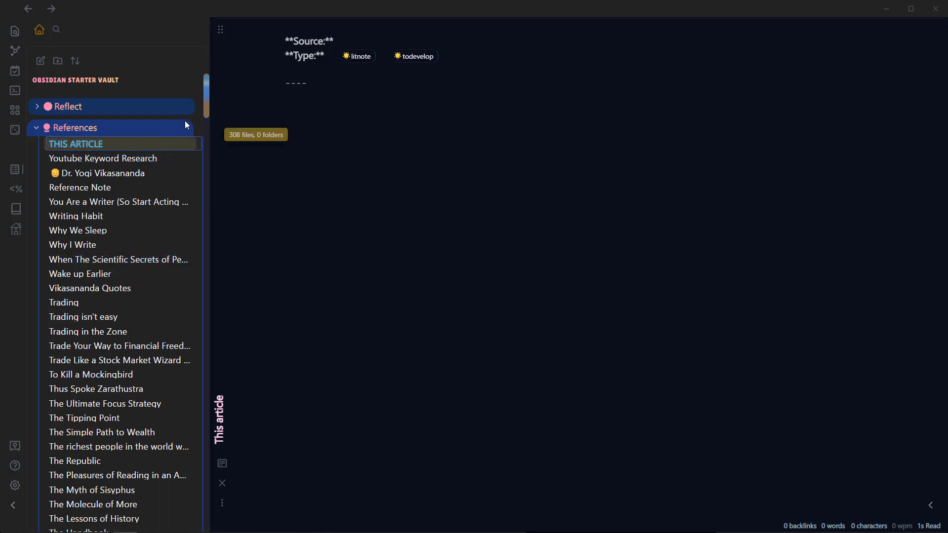
click(109, 129)
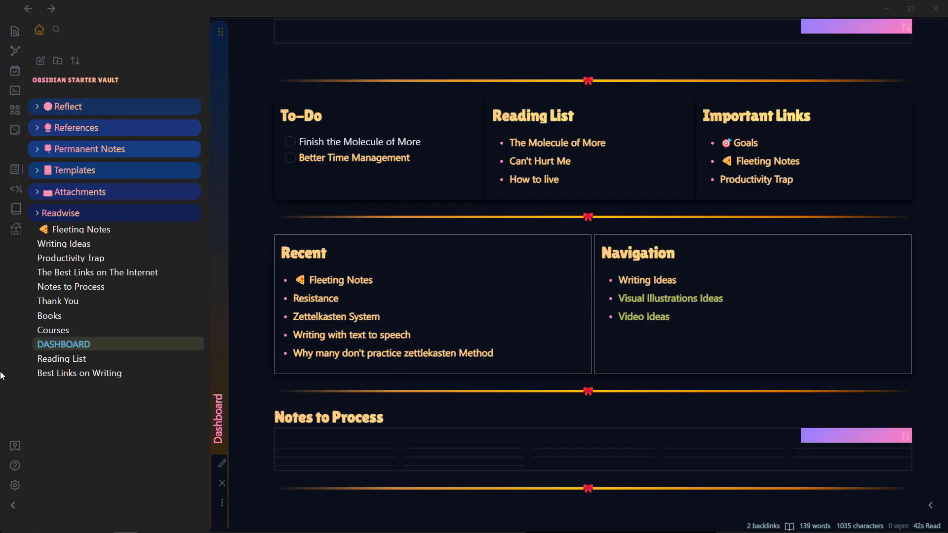
- Find Templater in the community plugin browser and open its Options page
click(15, 485)
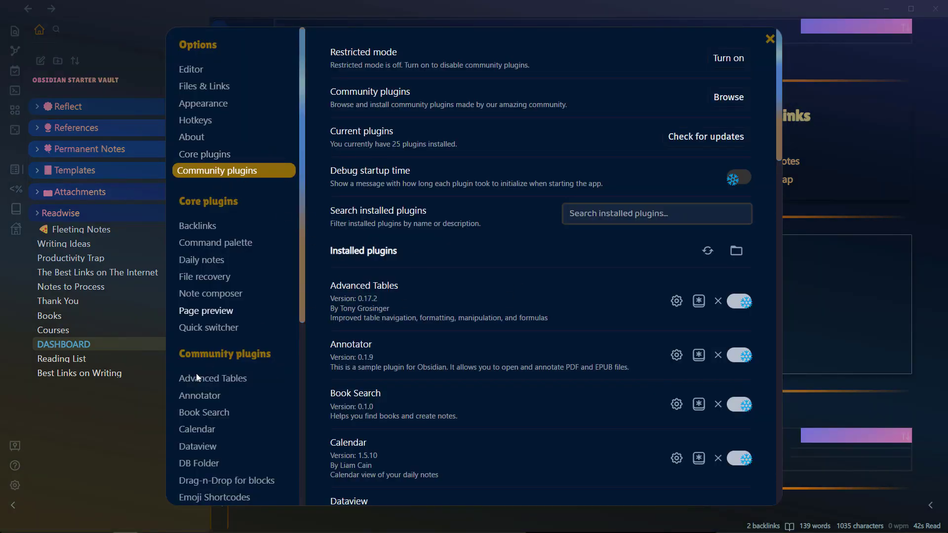
click(738, 100)
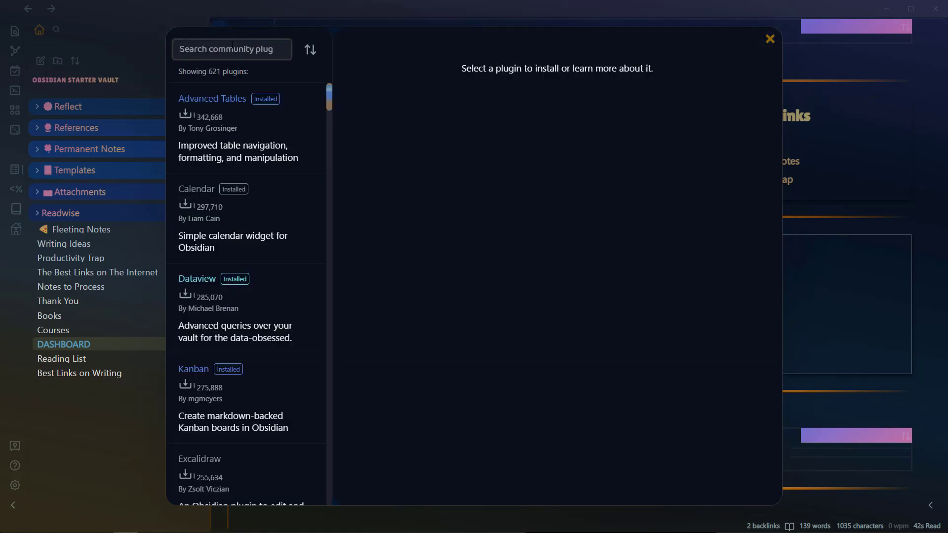
text(templ)
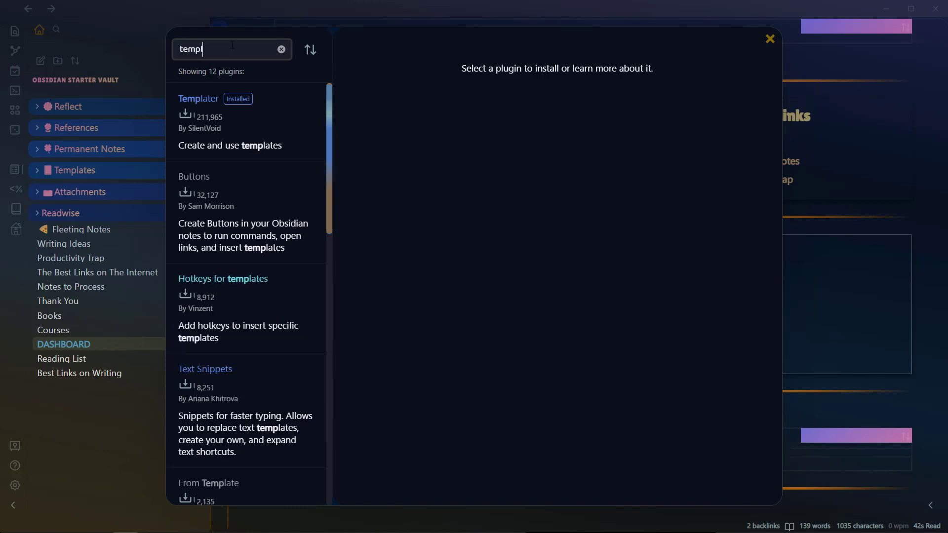
text(ater)
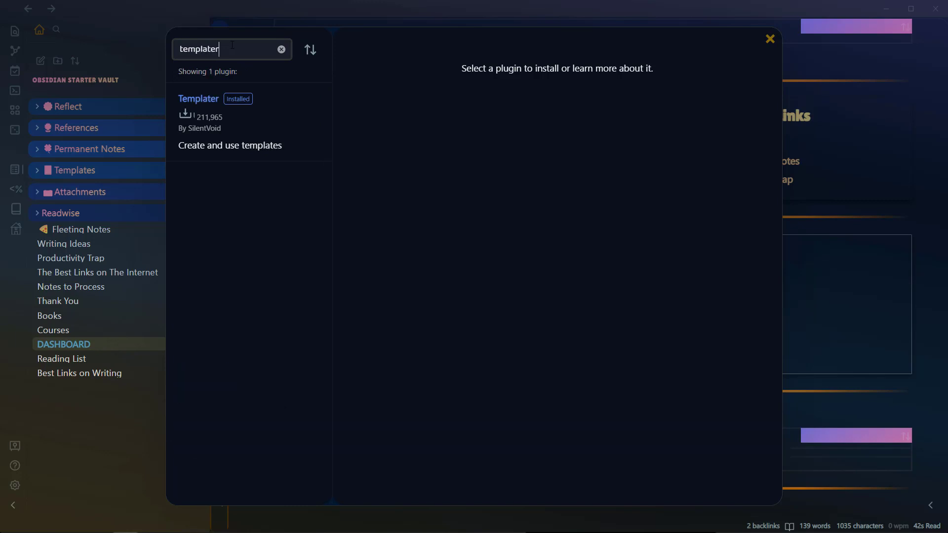
click(232, 122)
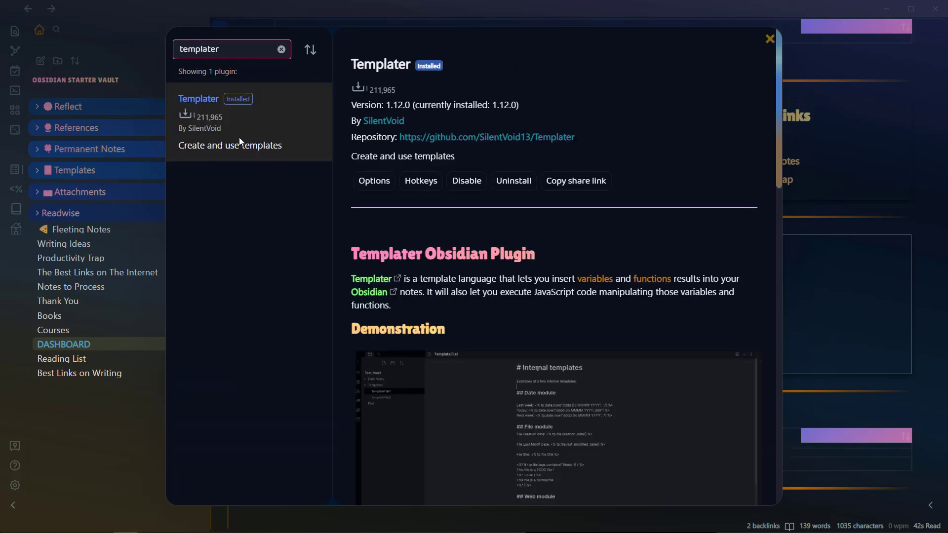
click(373, 182)
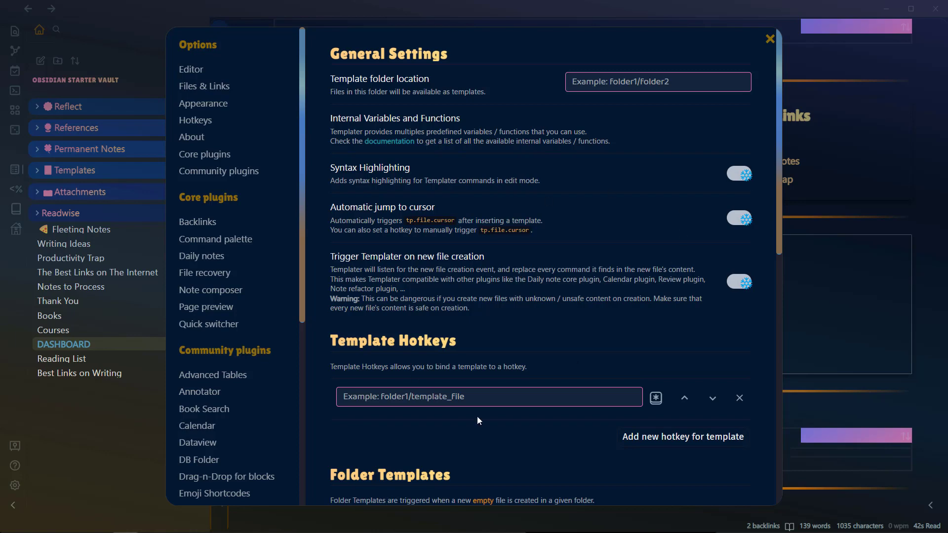
- Set Templater's template folder location to 'Templates' and close Settings
click(603, 82)
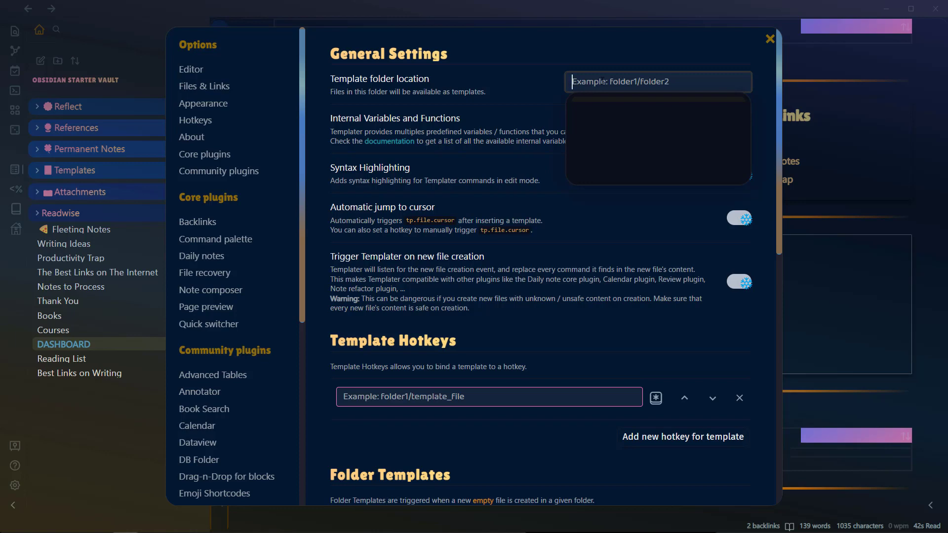
text(te)
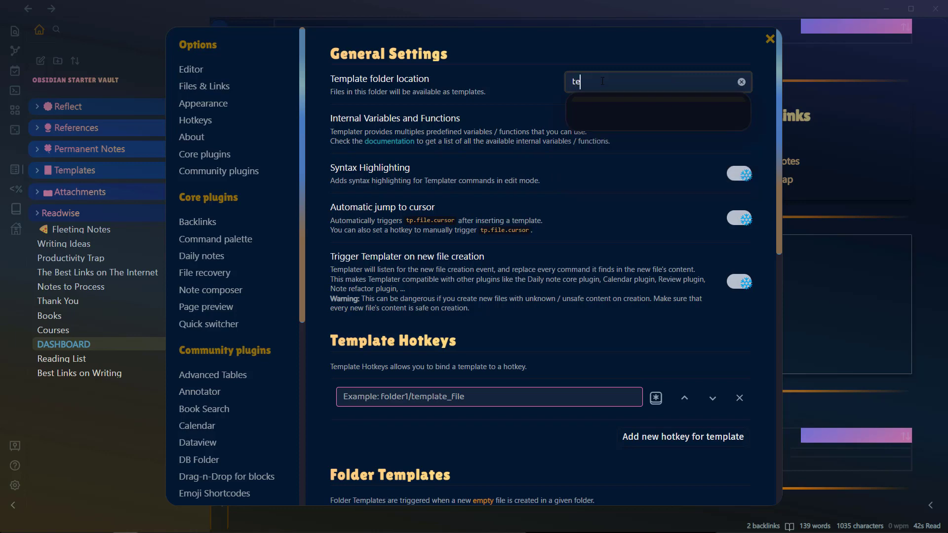
text(m)
key(Return)
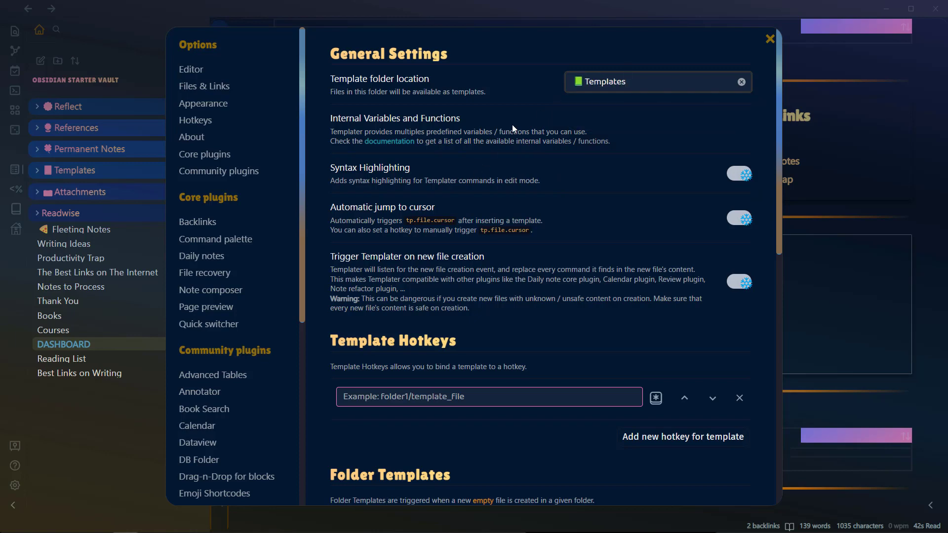
scroll(512, 124, down, 2)
click(770, 38)
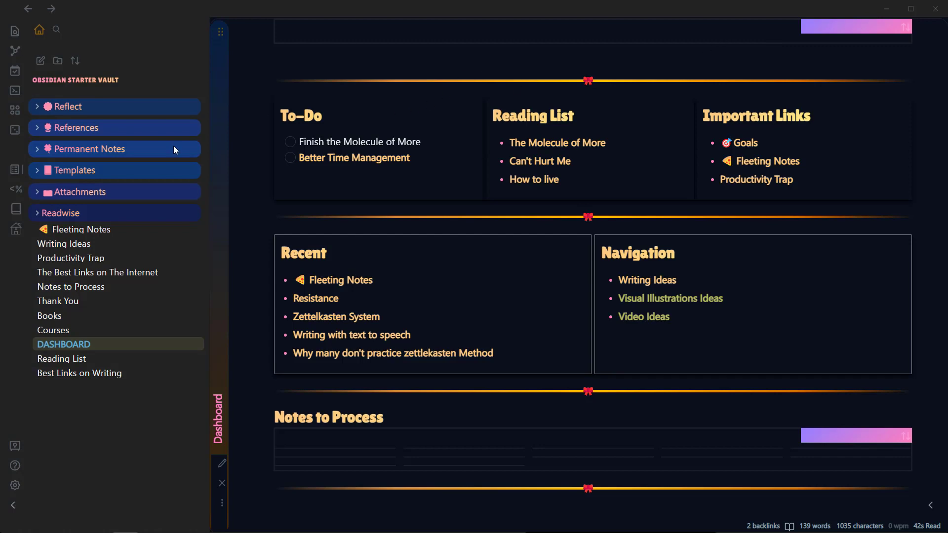
- Create a new note named 'Demo template' inside the Templates folder
click(69, 170)
right_click(71, 169)
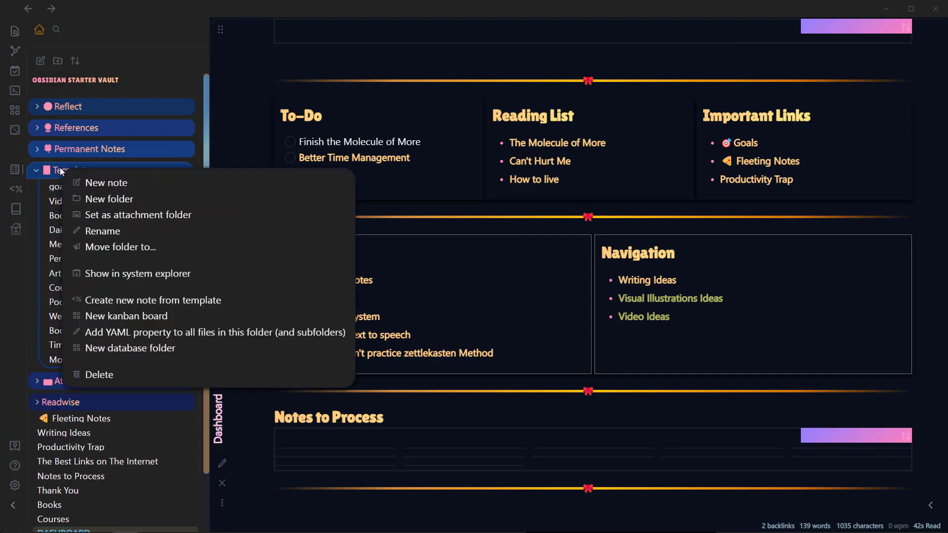
click(126, 183)
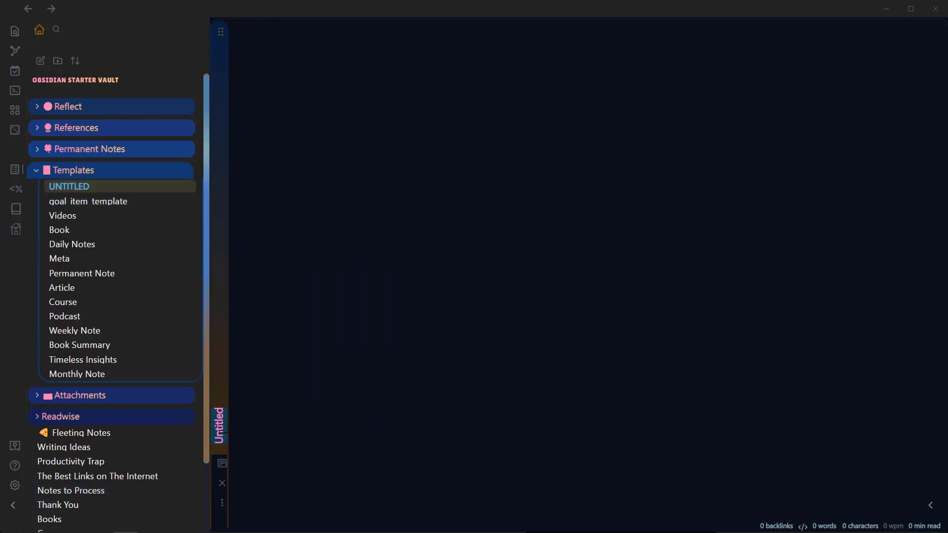
text(Demo template)
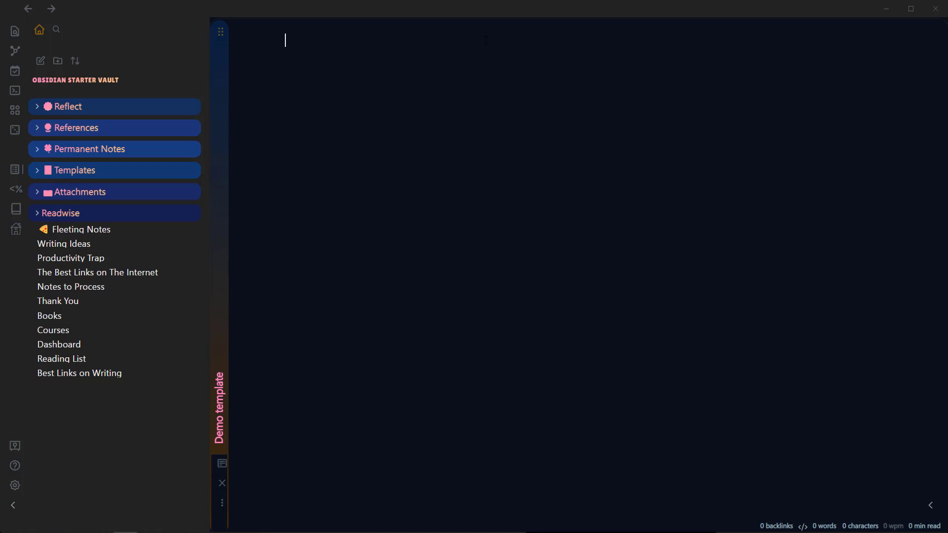
- Write <% await tp.file.move("/Attachments/" + tp.file.title) %> as the Demo template body
text(<)
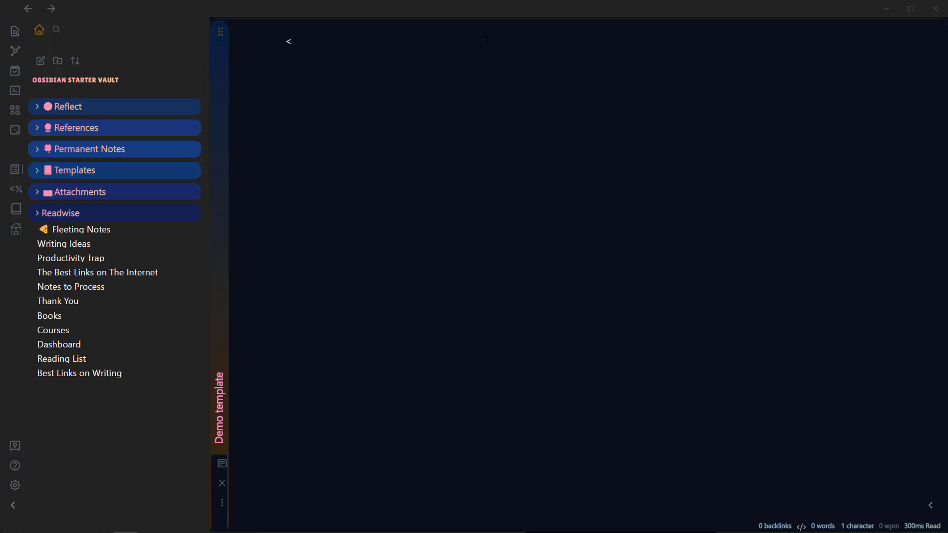
text(% await tp.)
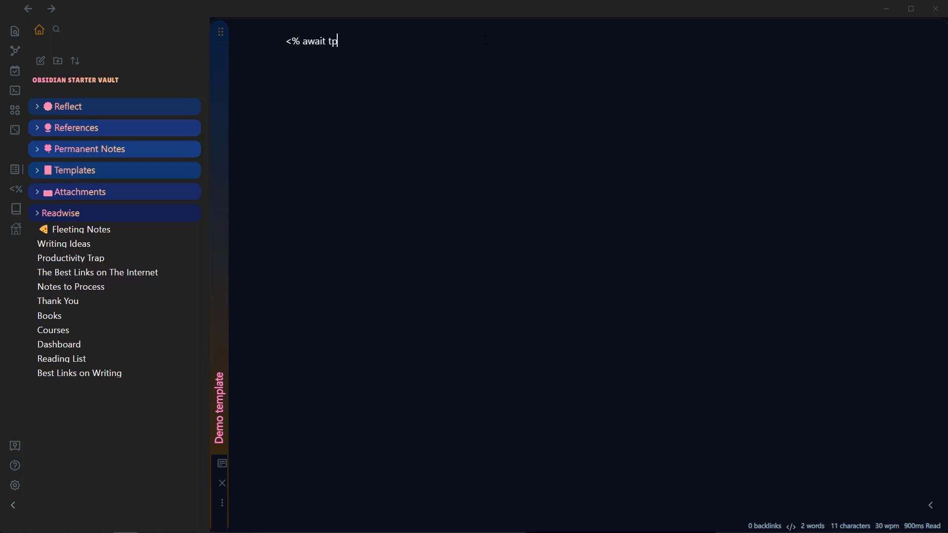
text(file.move)
text(()
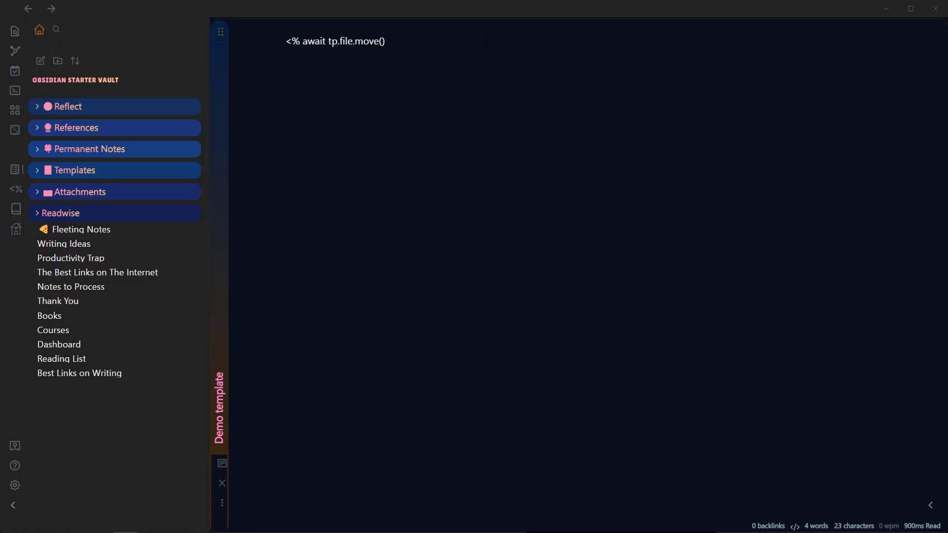
text(")
text(/)
text(📷 Attachments)
text(/)
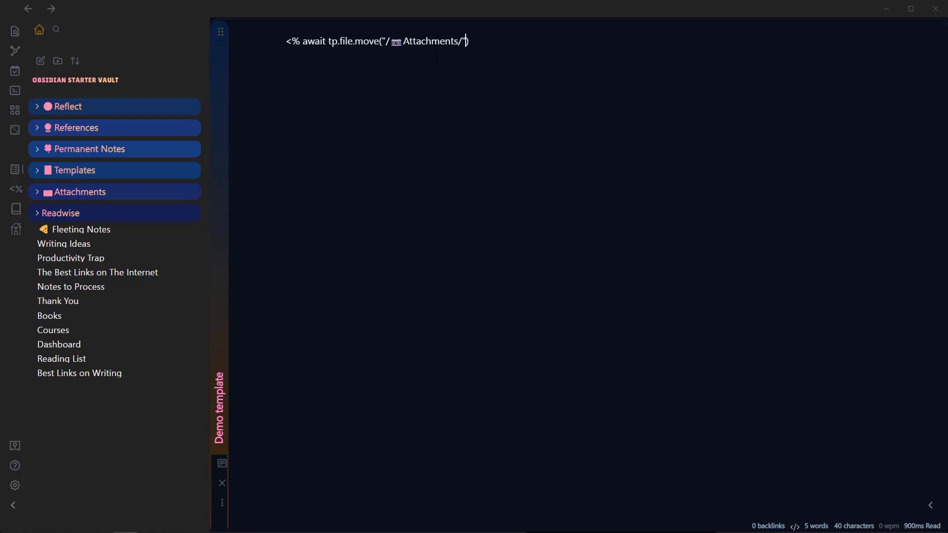
text(+)
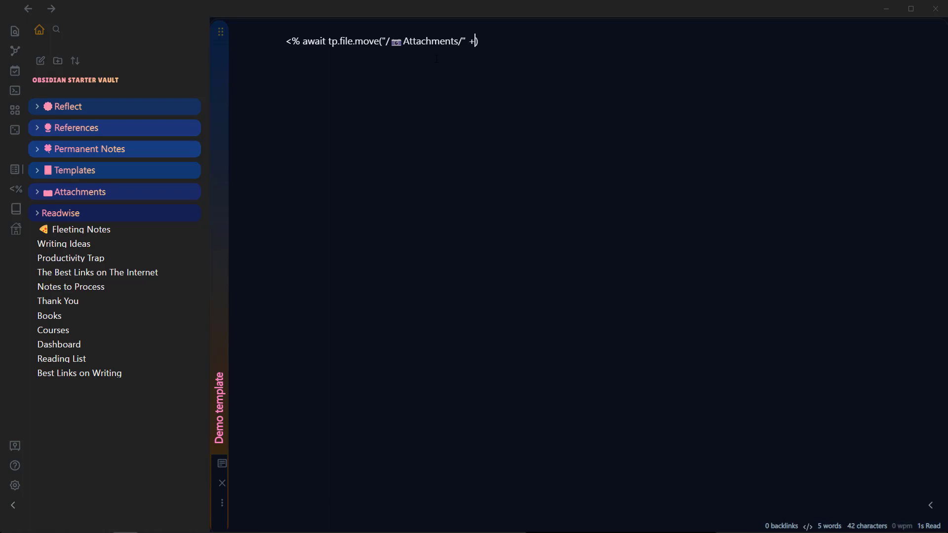
text( tp.file.title)
key(Right)
text(%)
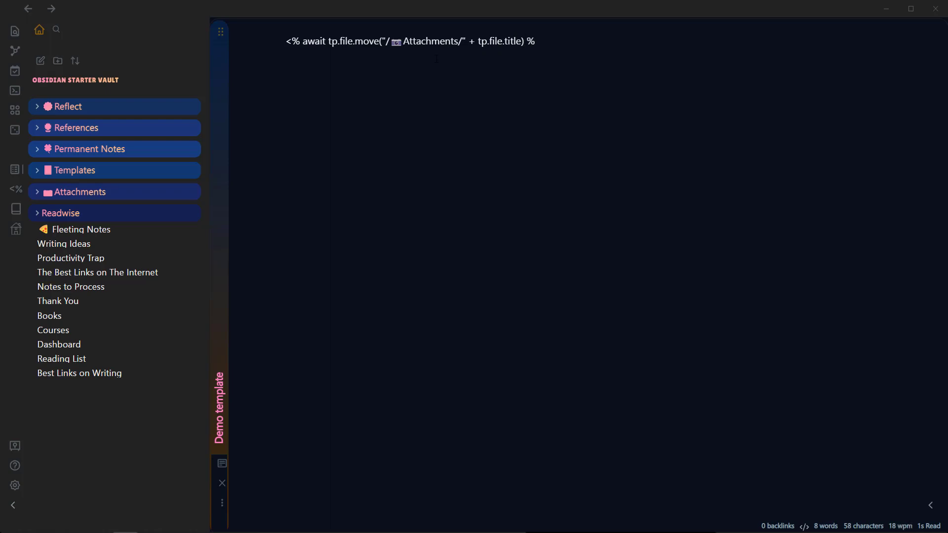
text(>)
key(ctrl+a)
key(Right)
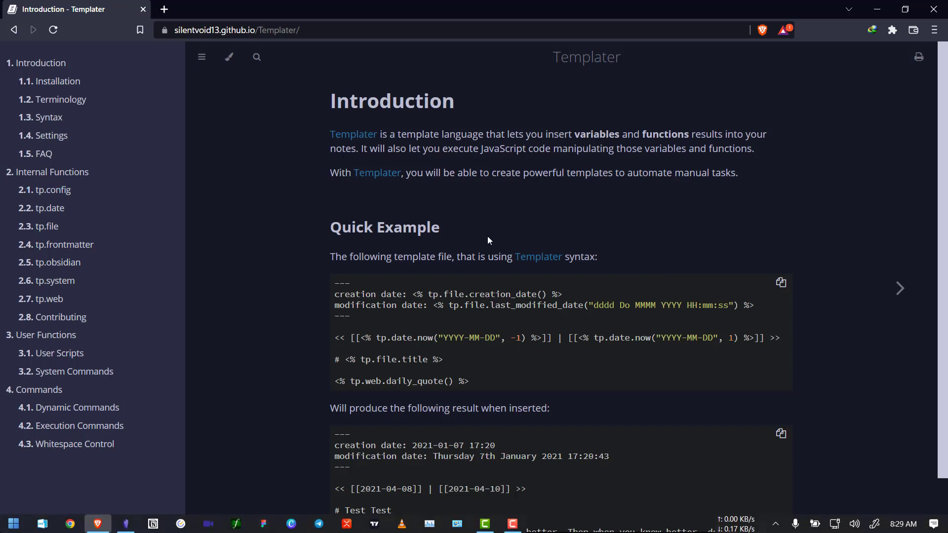
- Browse the Templater docs to the tp.file page, then minimize Brave
scroll(59, 262, down, 1)
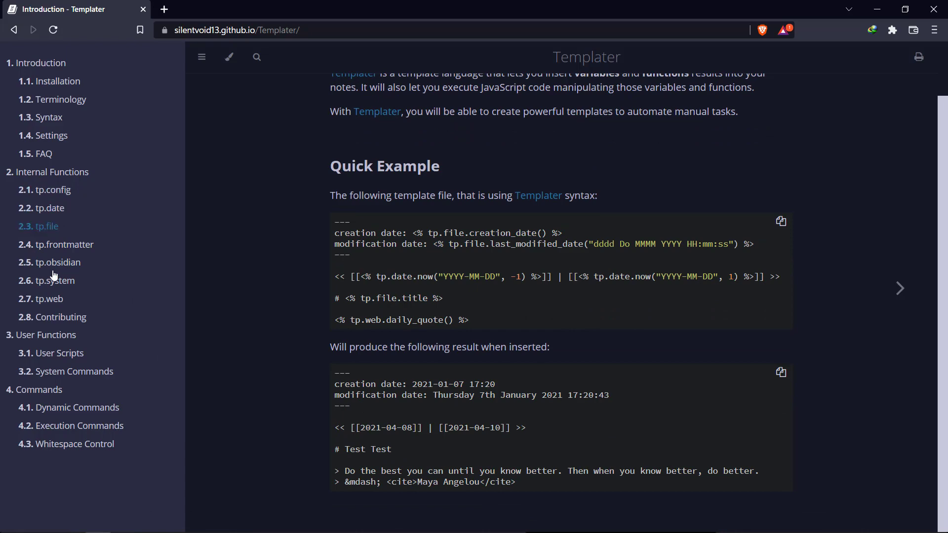
click(41, 211)
click(43, 228)
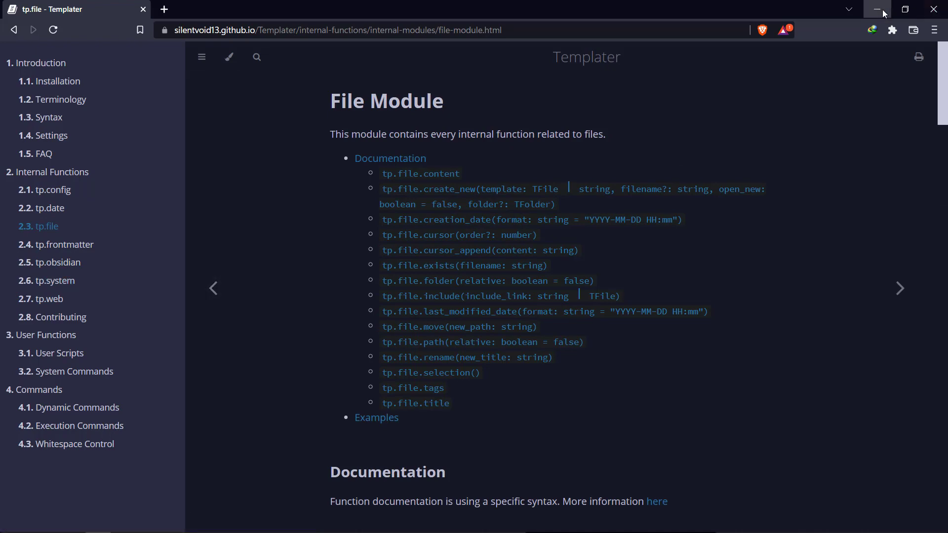
click(877, 9)
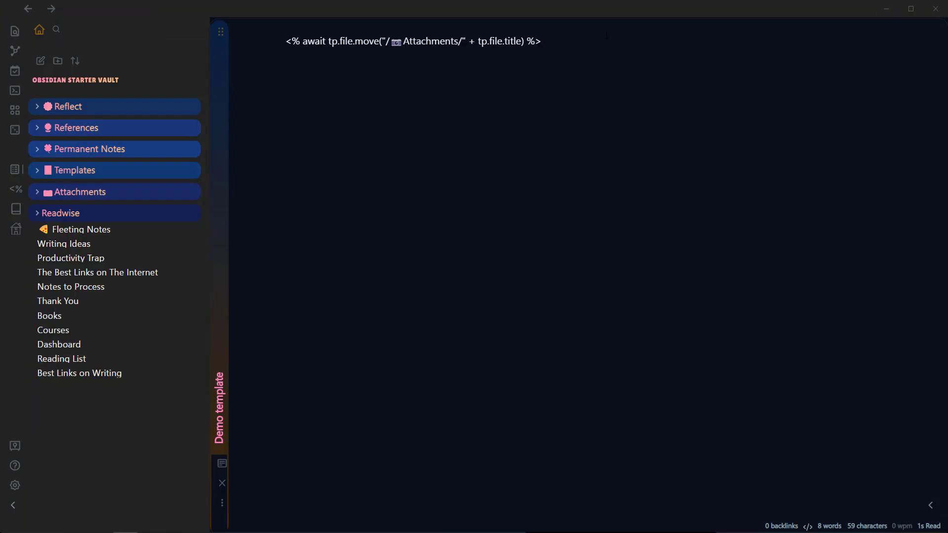
- Close Demo template, make a new note, and filter the template picker to 'demo'
key(ctrl+w)
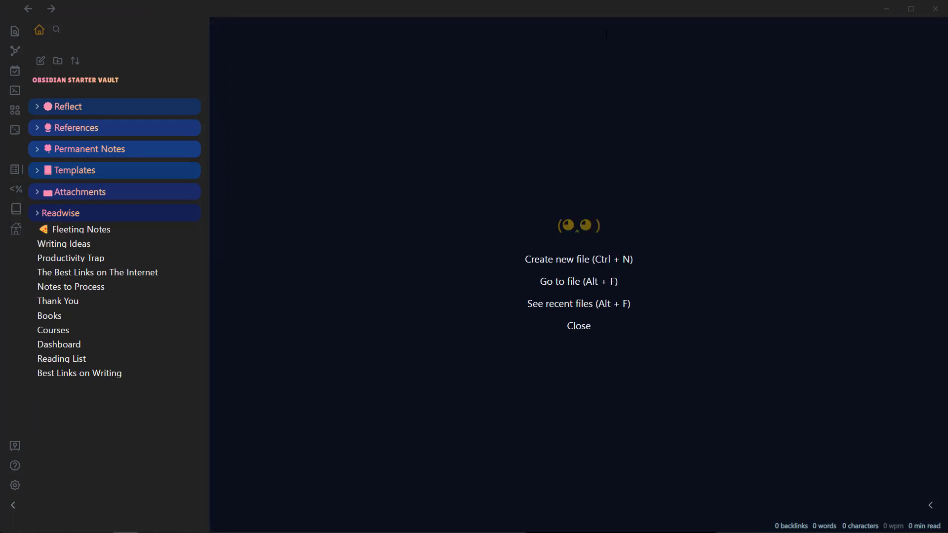
key(ctrl+n)
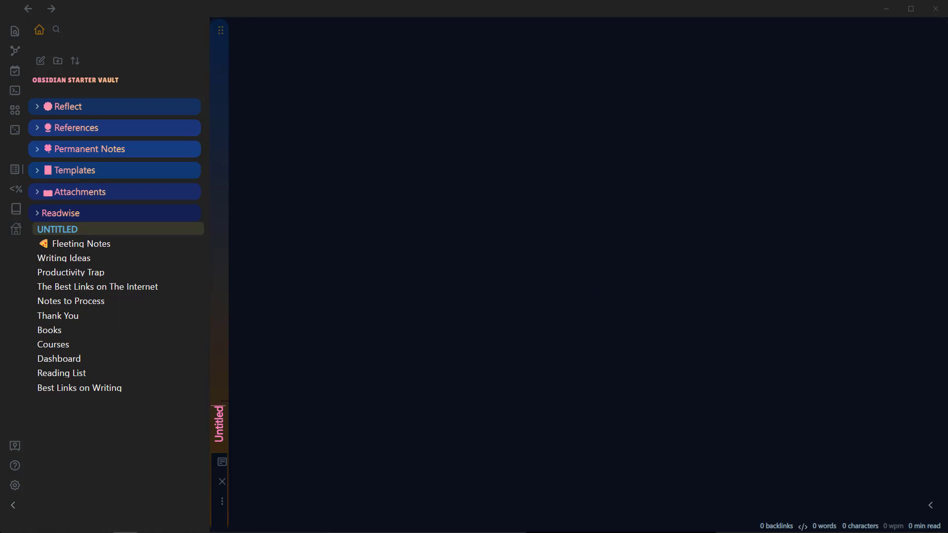
key(alt+e)
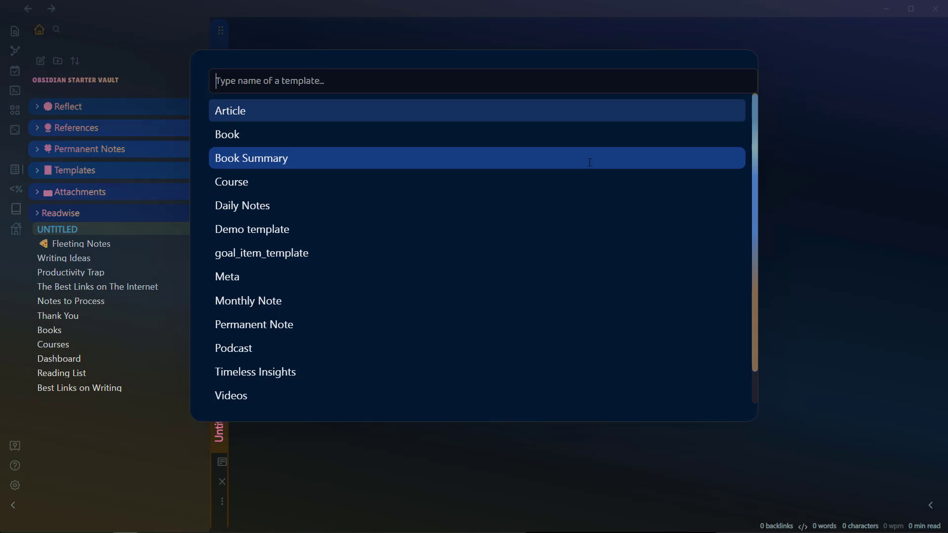
text(demo)
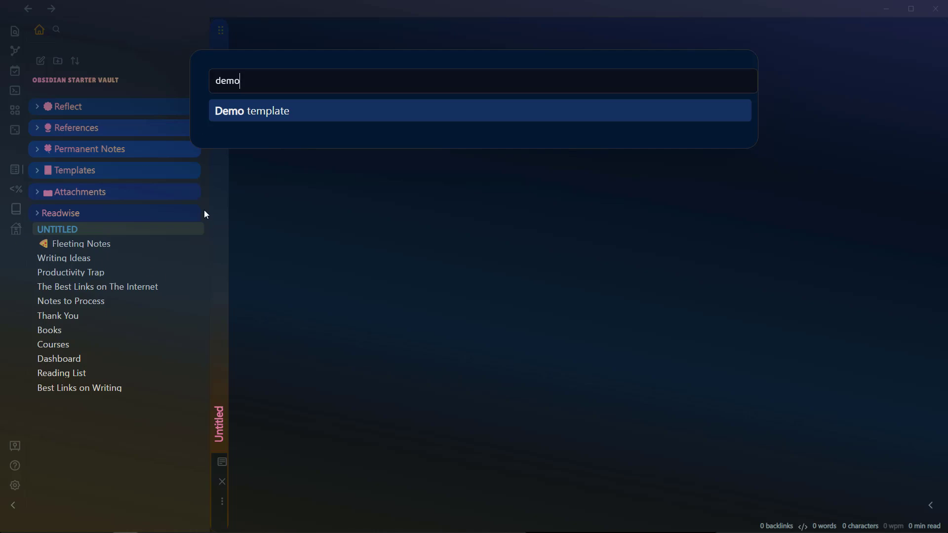
- Apply Demo template, see Untitled moved into Attachments, and open Demo template in a new pane
click(298, 113)
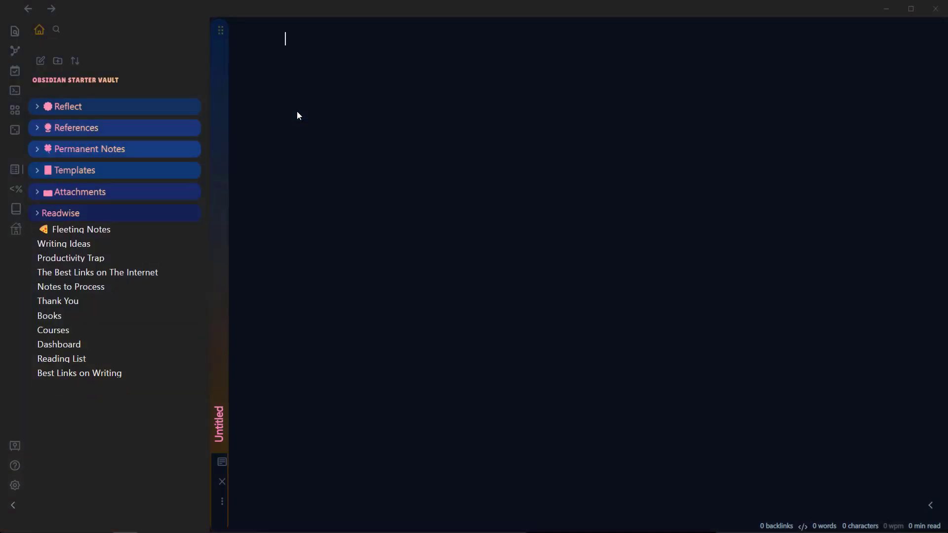
drag(1, 196, 82, 196)
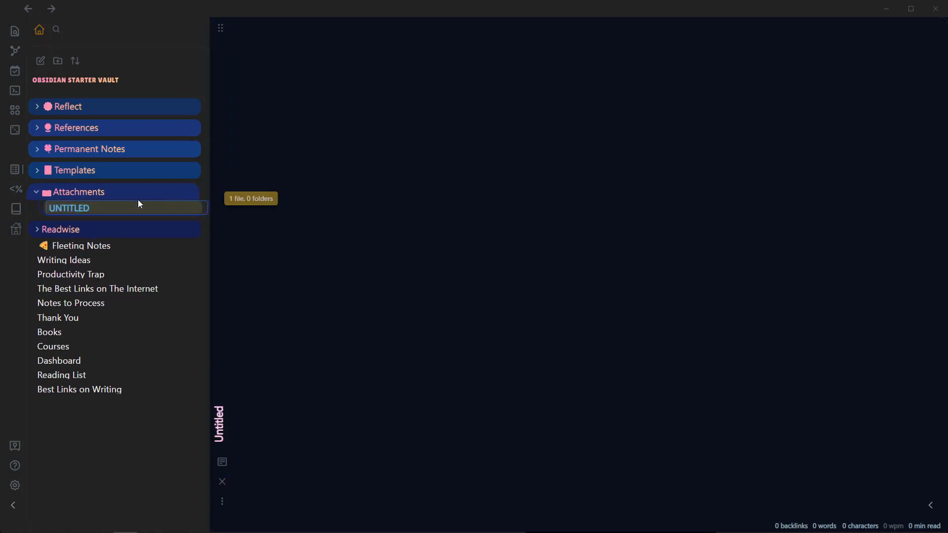
mouse_move(89, 149)
click(67, 171)
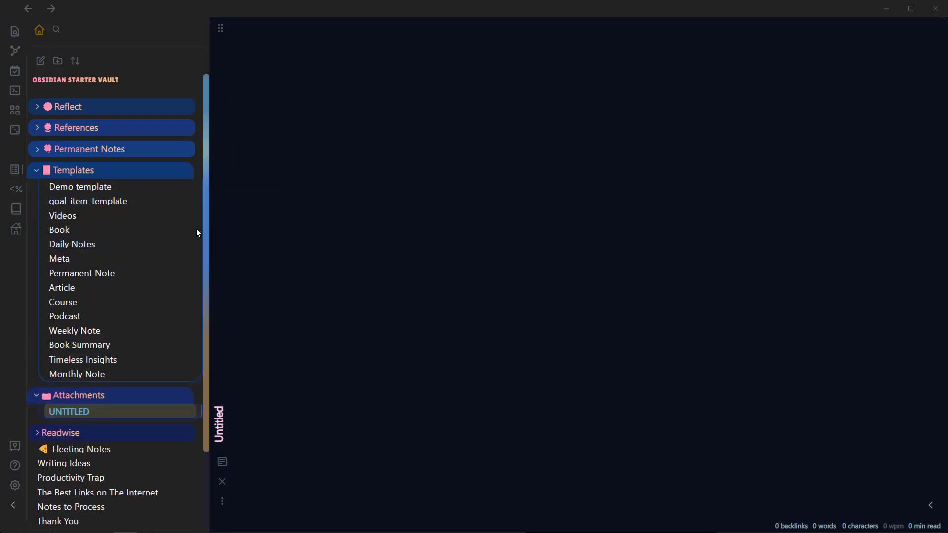
right_click(84, 189)
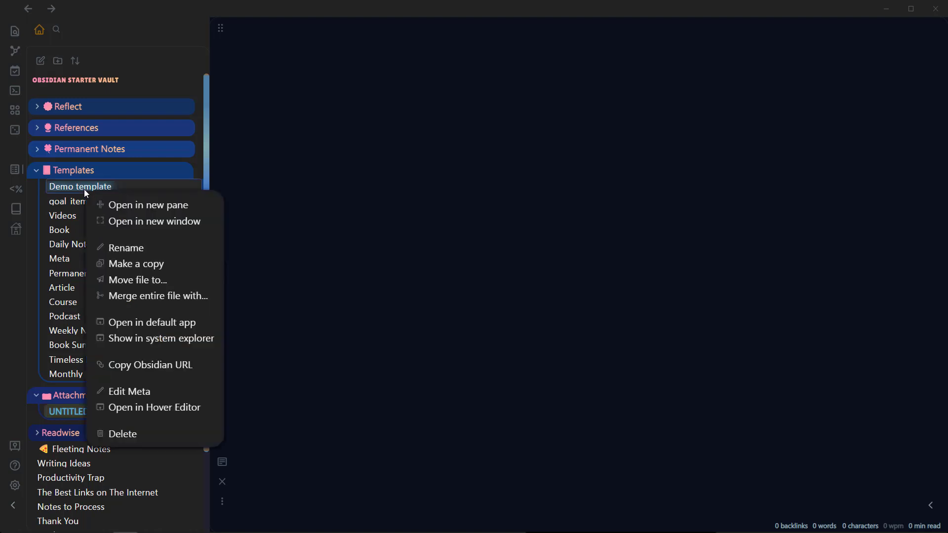
click(139, 205)
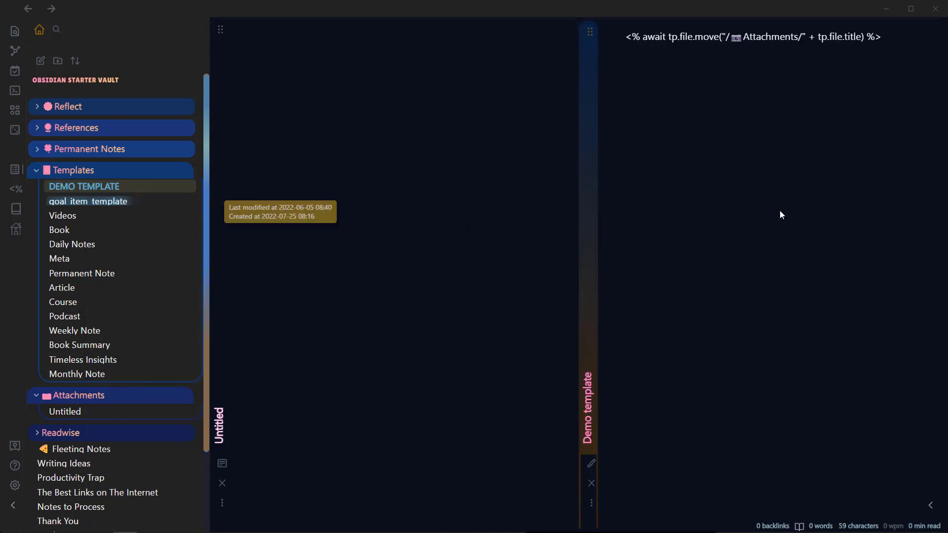